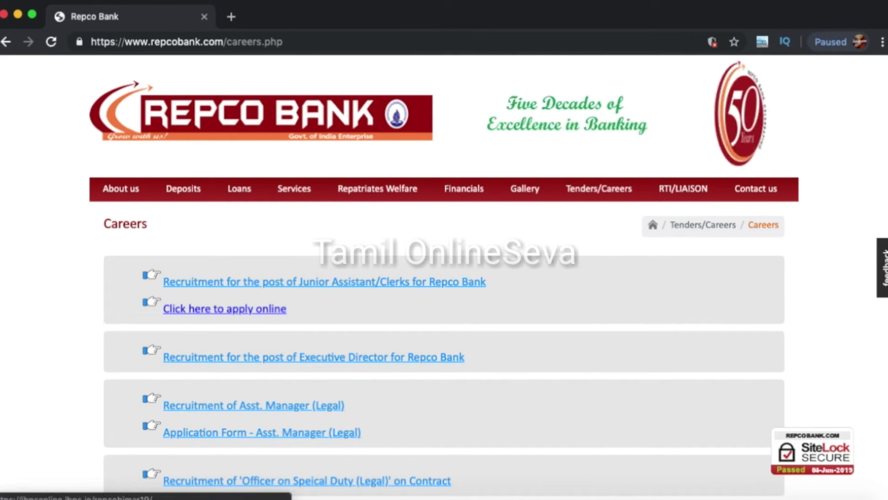
- Open the Junior Assistant/Clerk application, start a new registration and dismiss the important-points notice
click(225, 308)
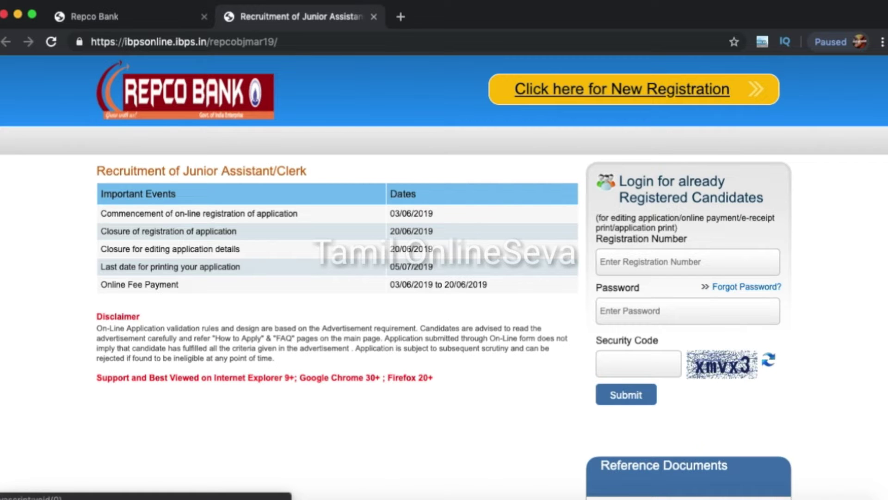
click(622, 89)
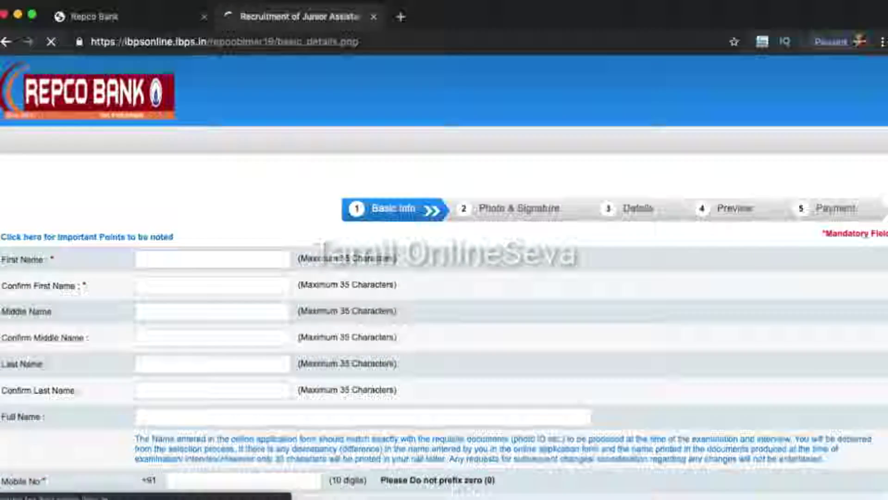
key(Return)
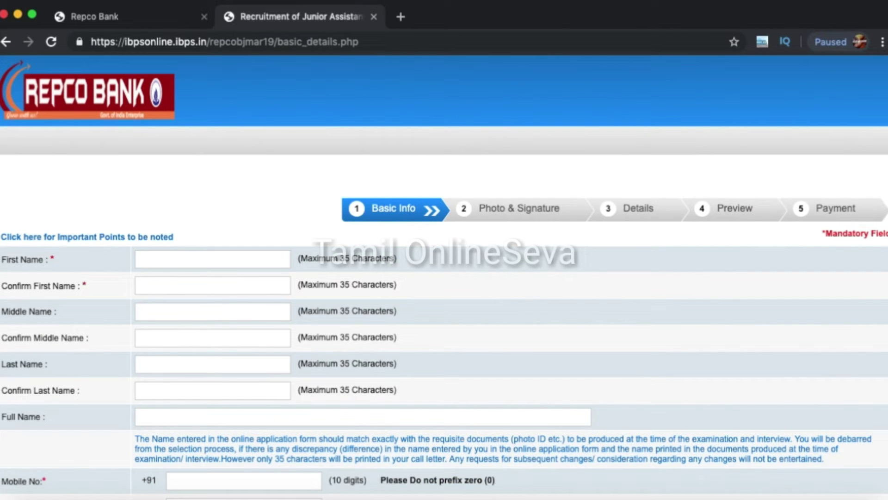
scroll(444, 277, down, 1)
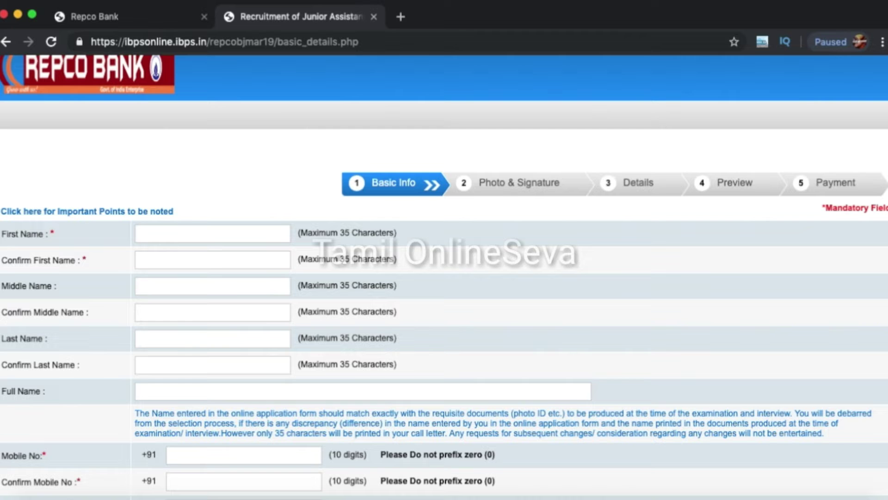
scroll(444, 278, down, 2)
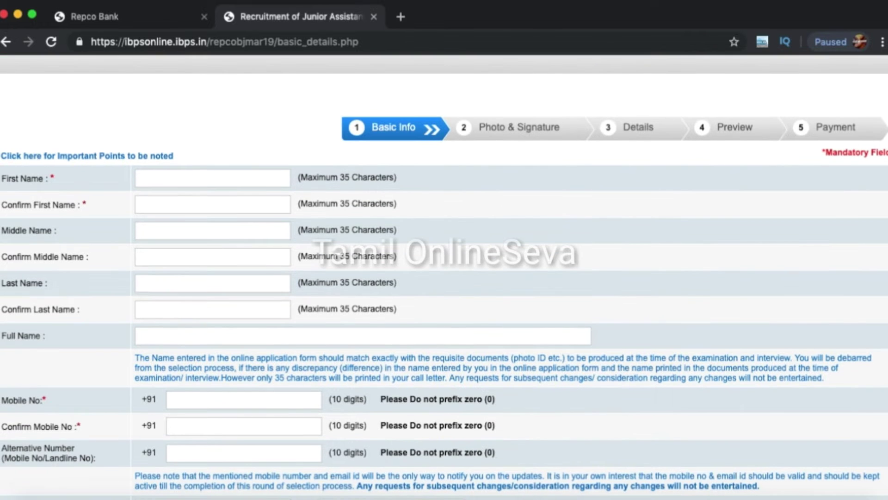
scroll(444, 279, down, 3)
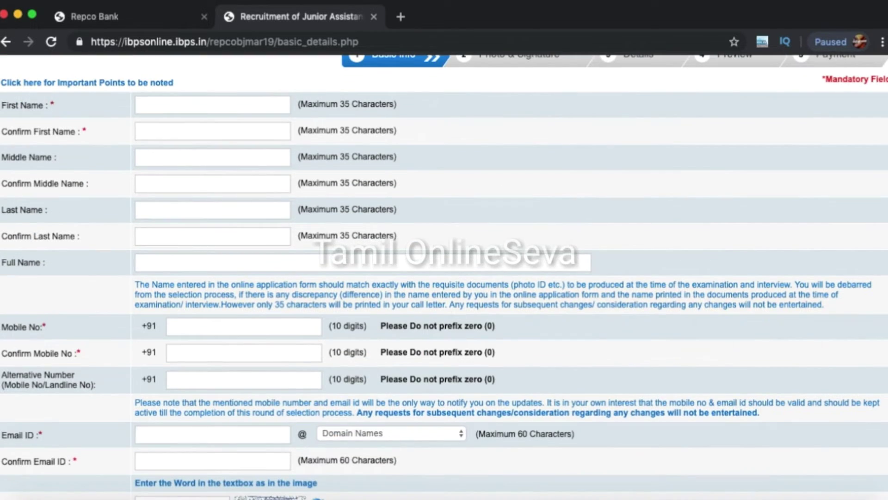
scroll(444, 277, down, 5)
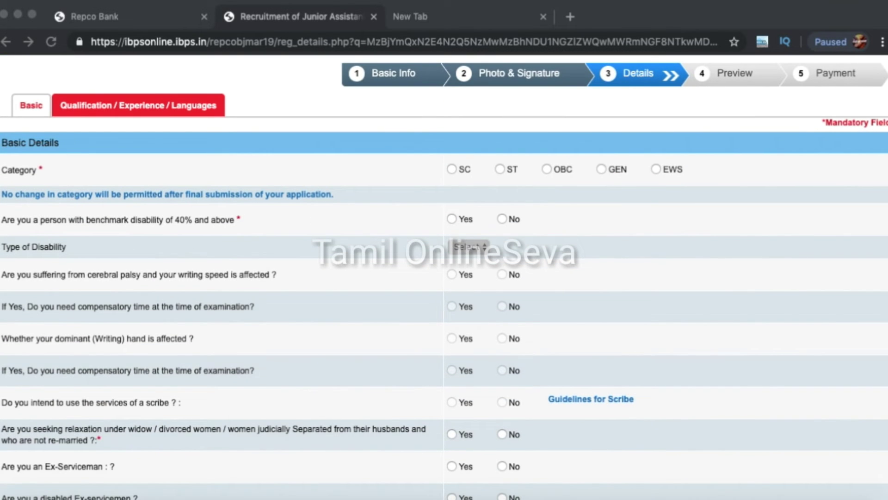
scroll(444, 278, down, 2)
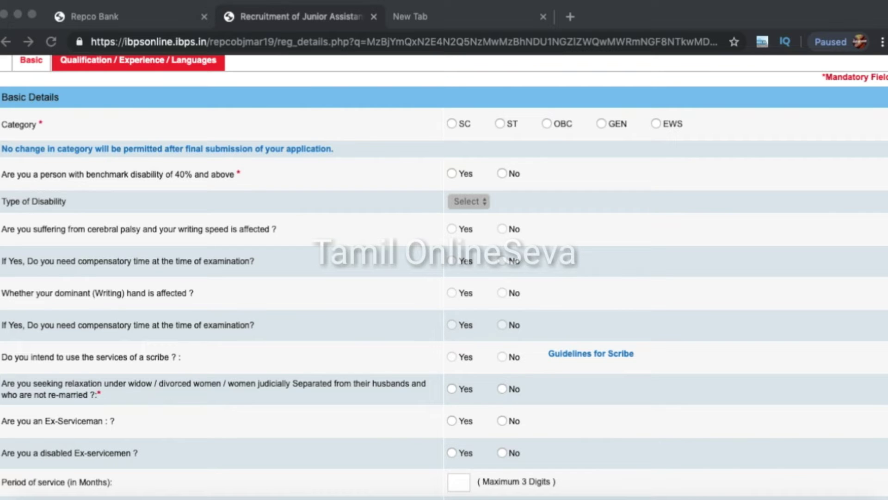
scroll(445, 278, down, 2)
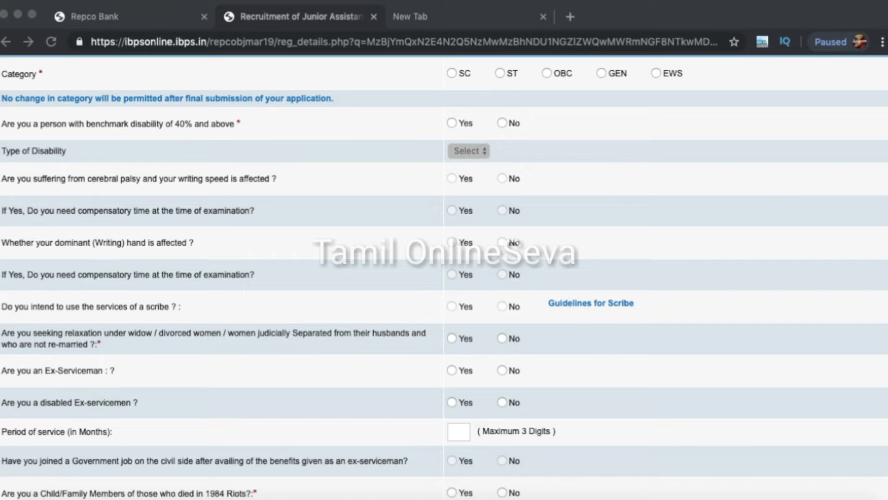
scroll(444, 278, down, 3)
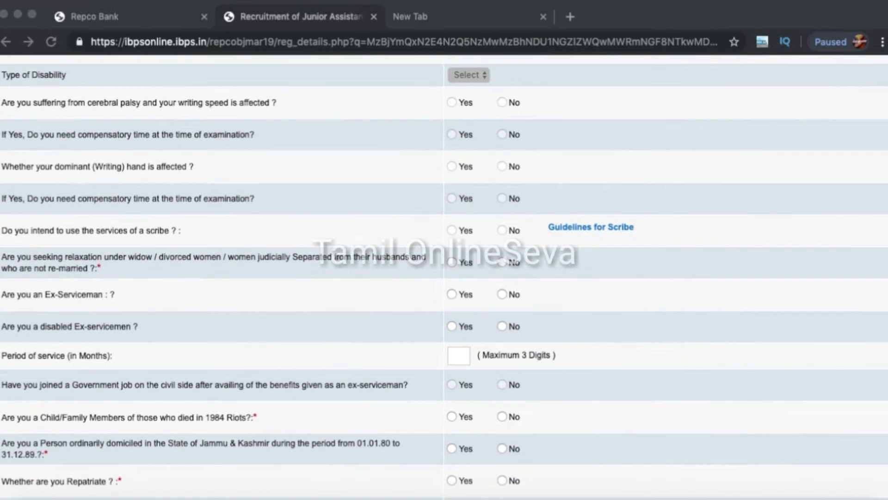
scroll(444, 278, down, 4)
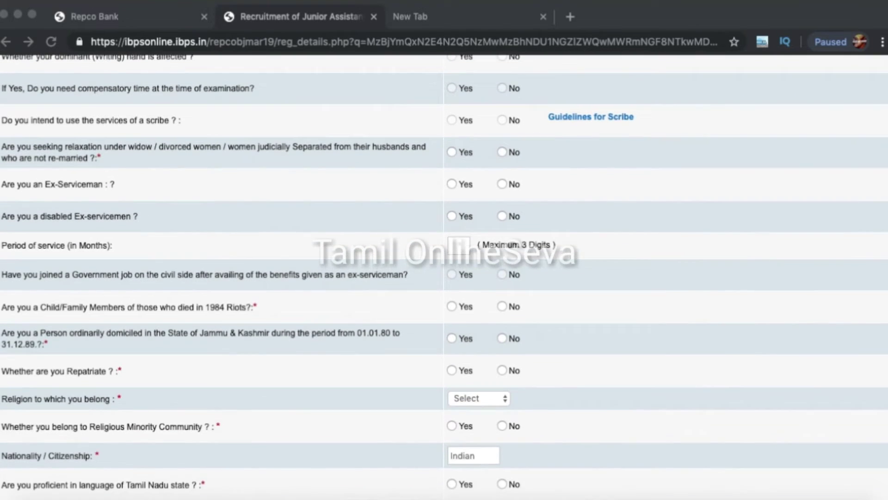
scroll(444, 277, up, 3)
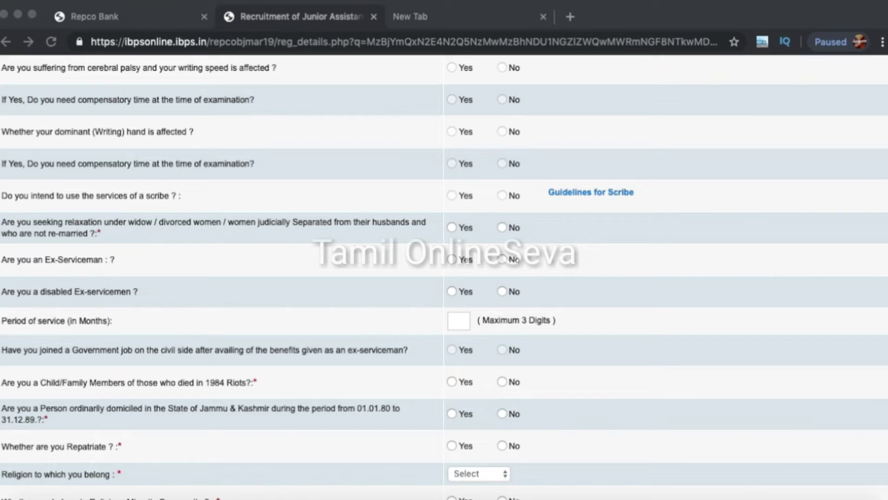
scroll(445, 278, down, 15)
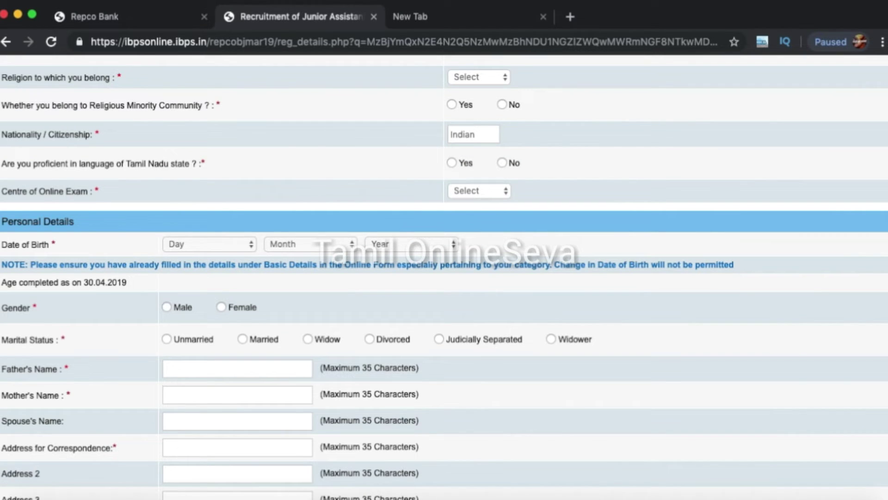
- Choose Hindu as the religion and review the personal and address details
click(479, 77)
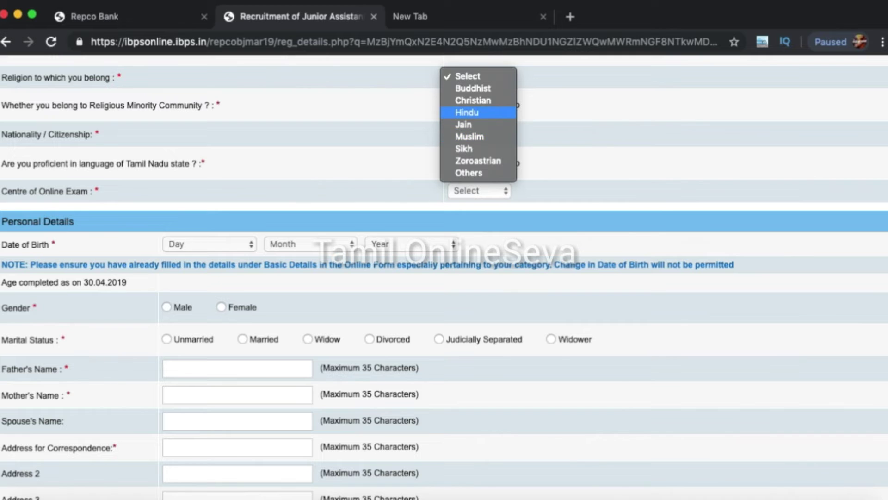
key(Return)
scroll(444, 278, up, 1)
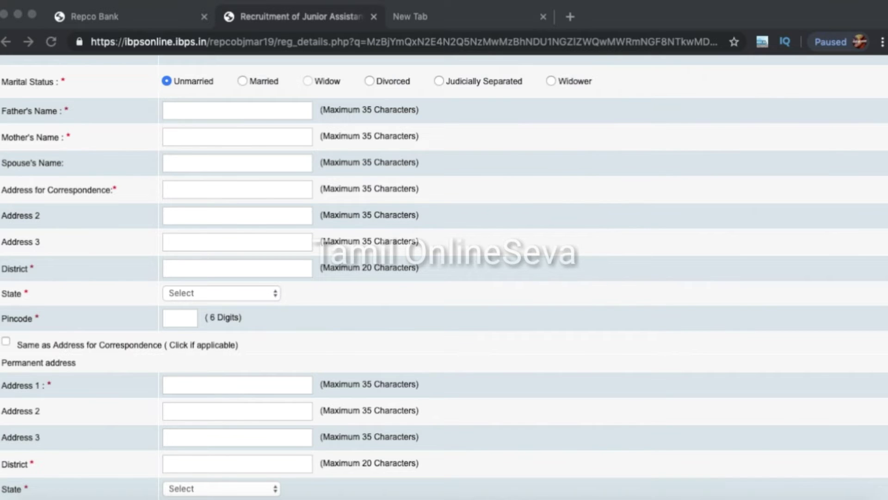
scroll(444, 278, down, 2)
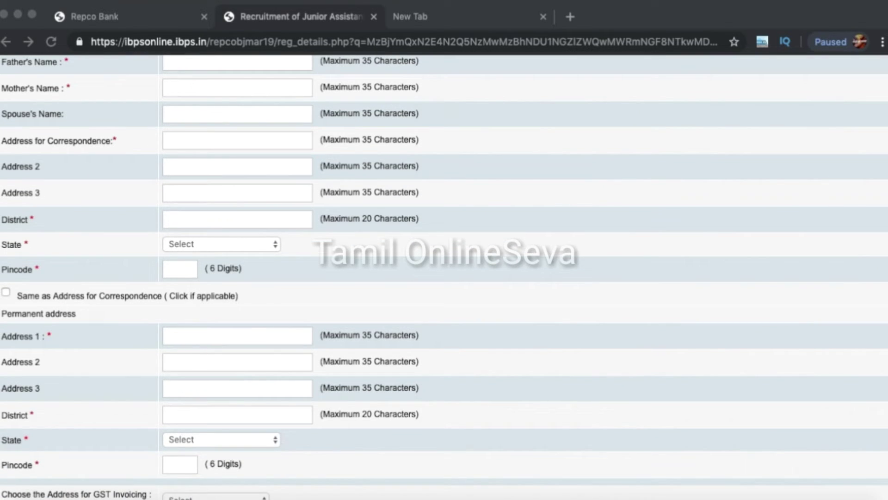
scroll(444, 278, down, 2)
scroll(445, 278, up, 2)
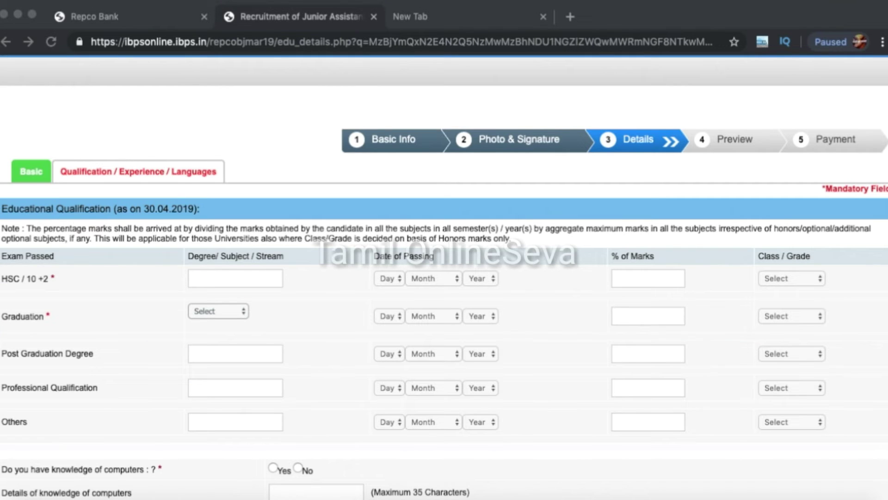
scroll(445, 278, down, 2)
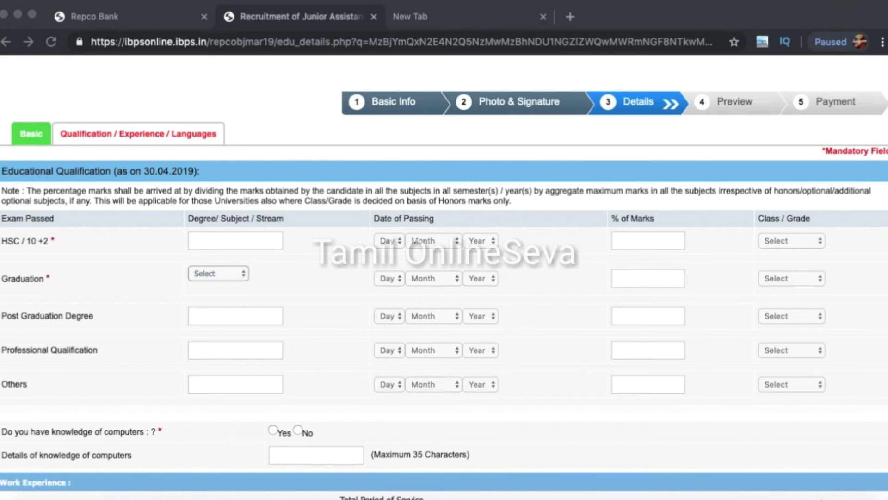
- Scroll through the working-status and Languages Known sections of the form
scroll(444, 278, down, 3)
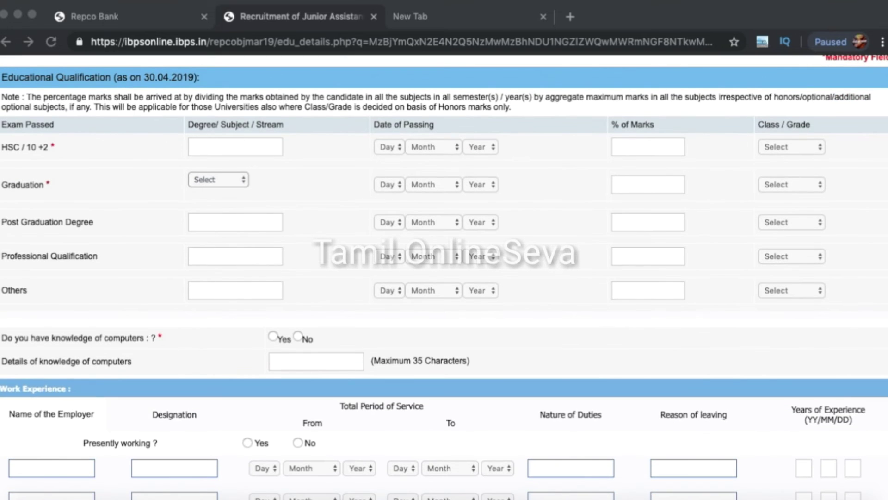
scroll(444, 277, down, 5)
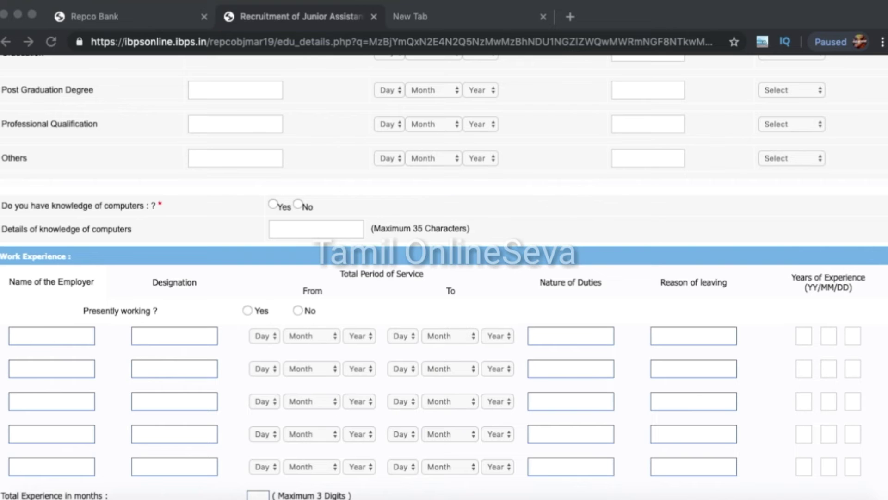
scroll(445, 278, down, 6)
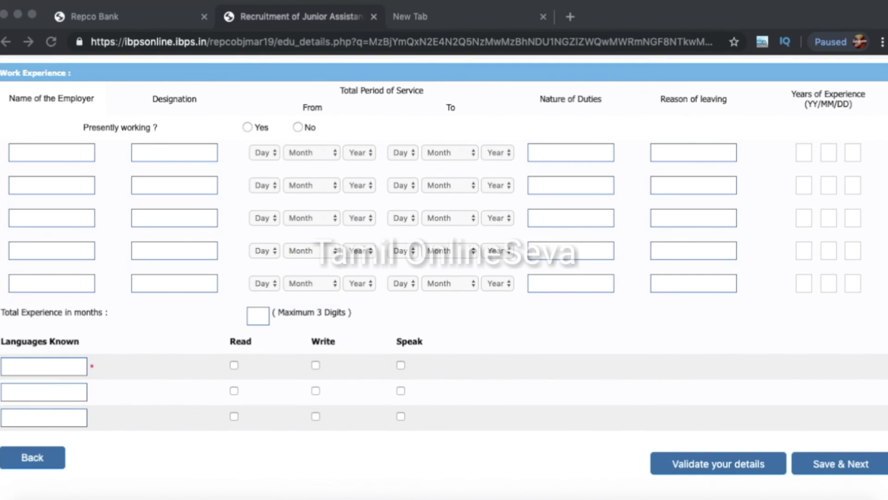
scroll(445, 277, up, 2)
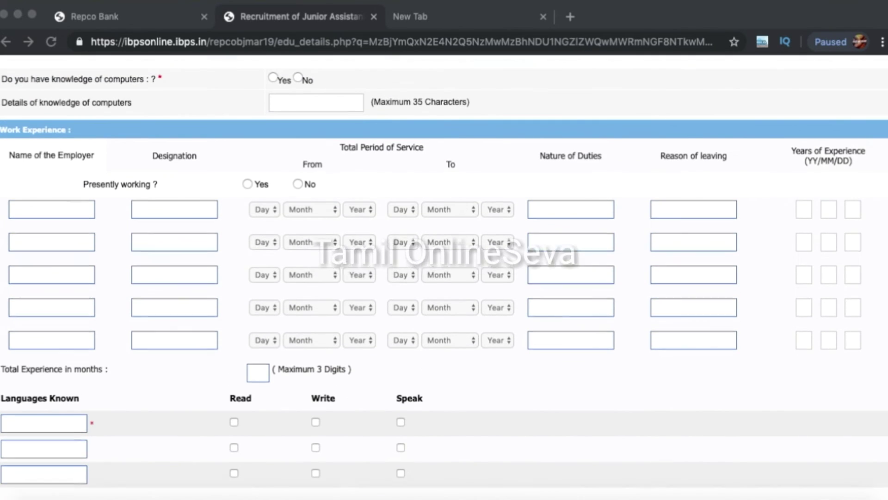
scroll(444, 277, down, 3)
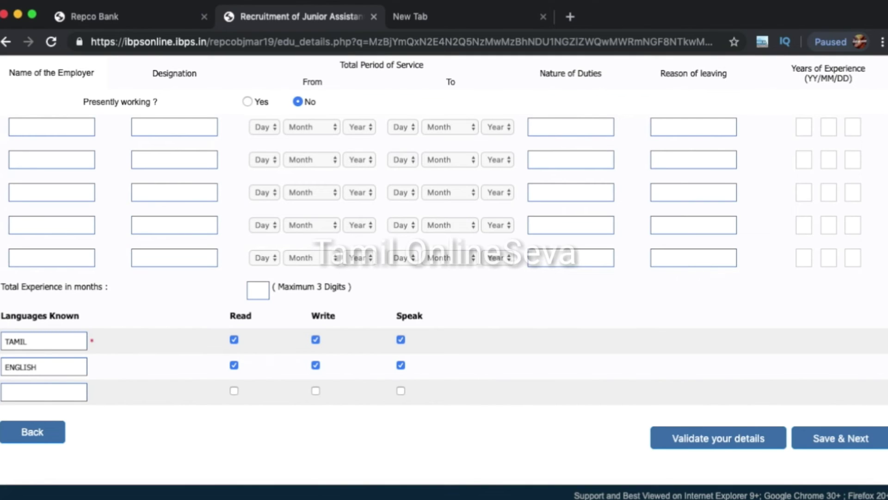
- Validate the qualification and language details, then confirm the applicant's photo on the preview
click(719, 437)
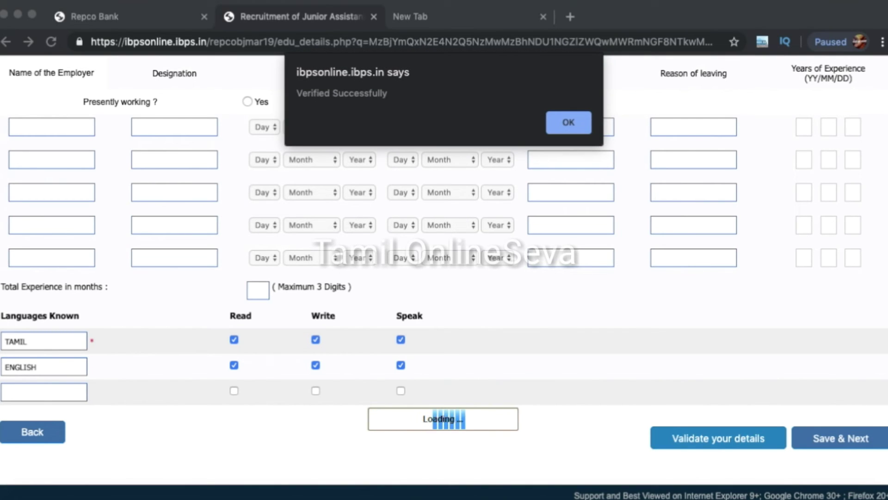
key(Return)
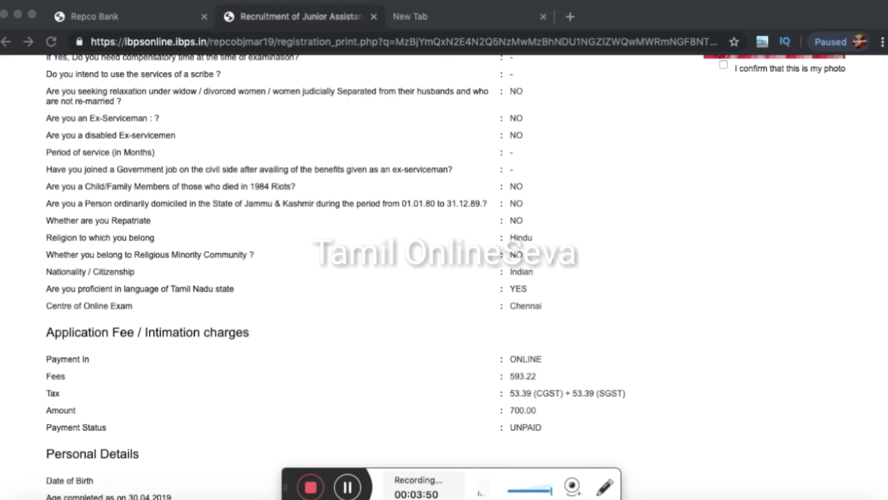
click(724, 64)
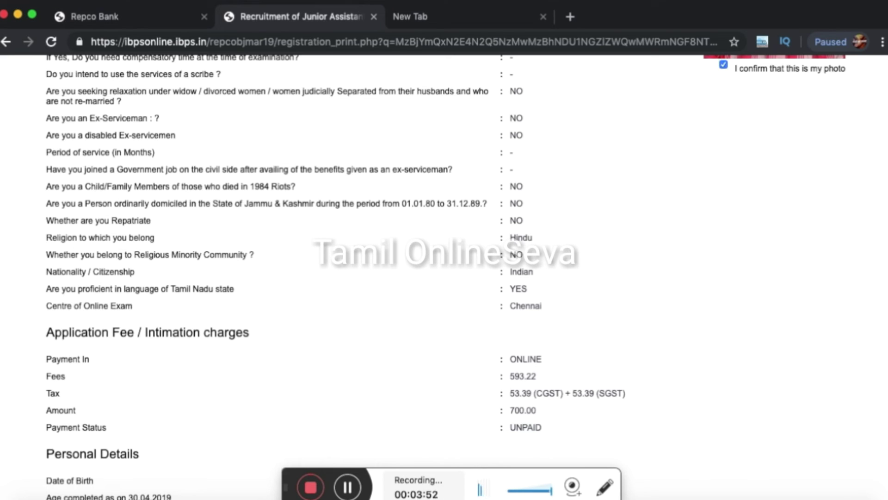
scroll(444, 278, up, 1)
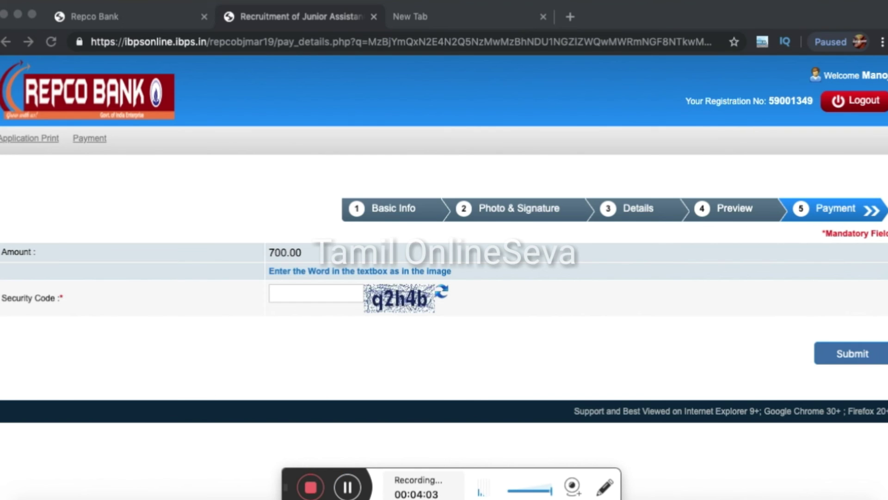
- Begin entering the security code for the 700.00 fee payment
click(306, 294)
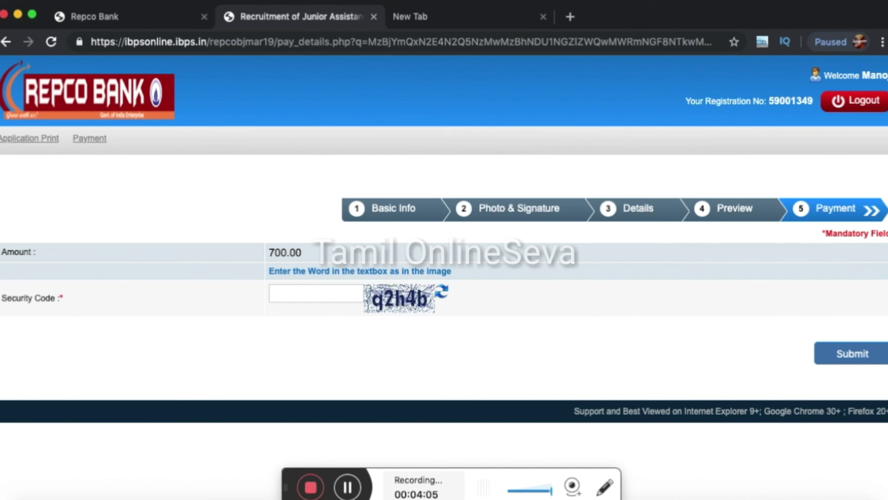